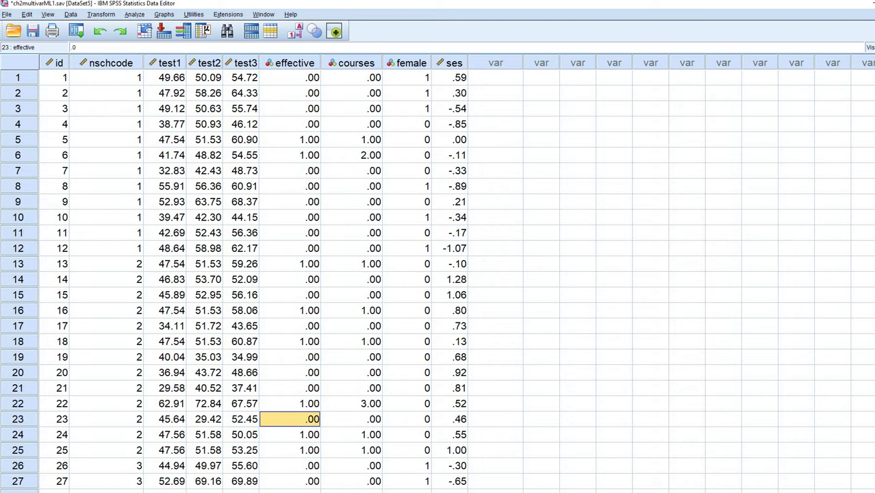
Step: Highlight the test1–test3 columns and the effective-through-ses columns to review the scores
{"action": "left_click", "coordinate": [169, 63]}
{"action": "left_click", "coordinate": [209, 63]}
{"action": "left_click", "coordinate": [244, 63]}
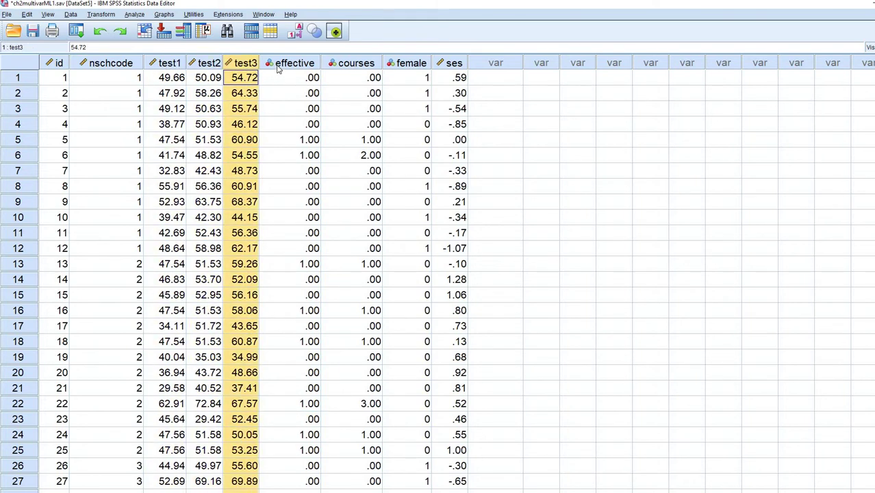
{"action": "left_click_drag", "start_coordinate": [278, 67], "coordinate": [454, 60]}
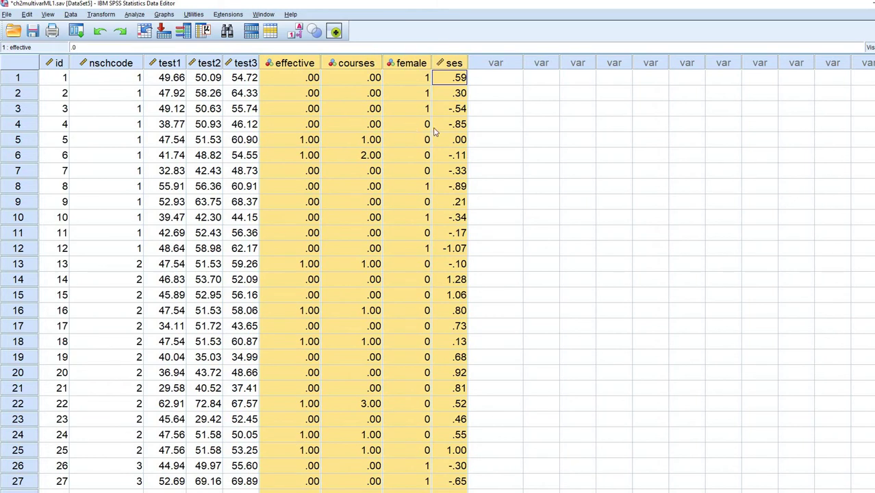
{"action": "left_click", "coordinate": [487, 125]}
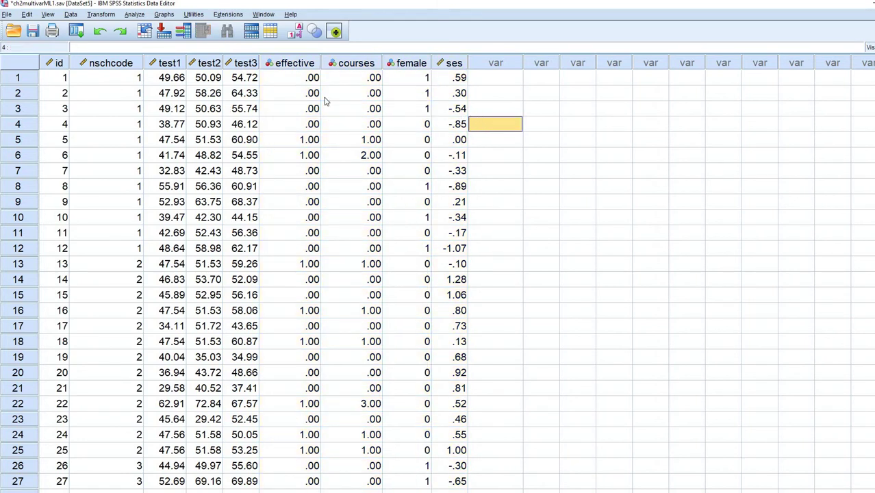
Step: Point out the ses column and the empty column beside it, then open the Data menu
{"action": "left_click", "coordinate": [455, 63]}
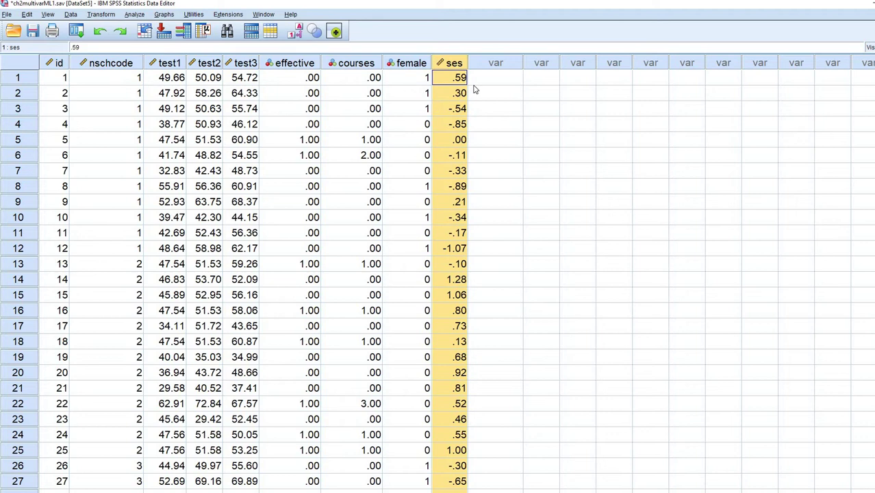
{"action": "left_click", "coordinate": [496, 64]}
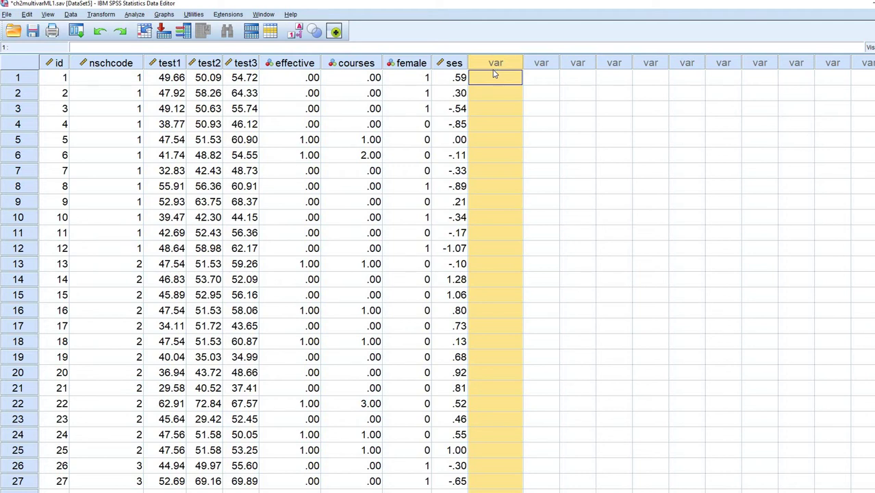
{"action": "left_click", "coordinate": [509, 128]}
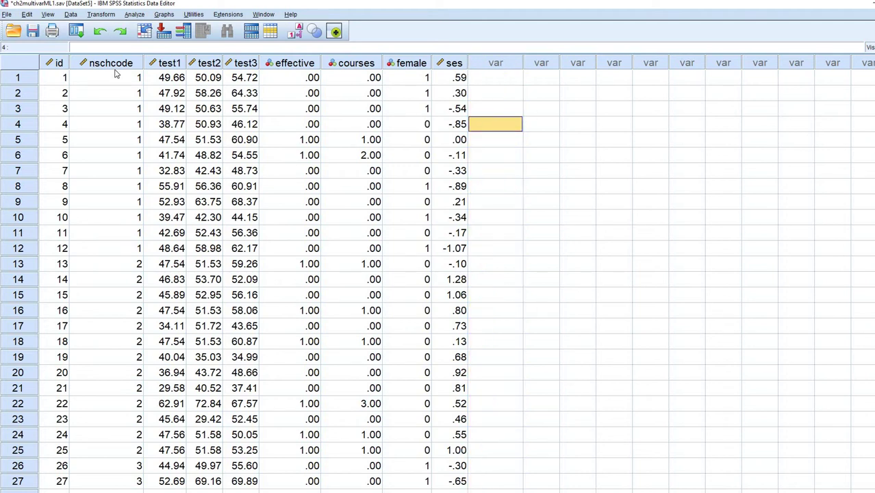
{"action": "left_click", "coordinate": [71, 15]}
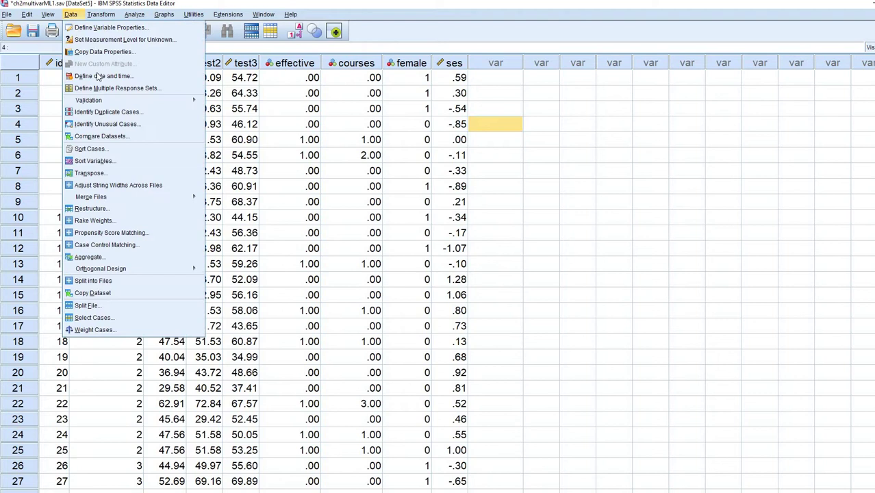
Step: Aggregate ses by the nschcode break variable using Mean, adding ses_mean to the active dataset
{"action": "left_click", "coordinate": [118, 256]}
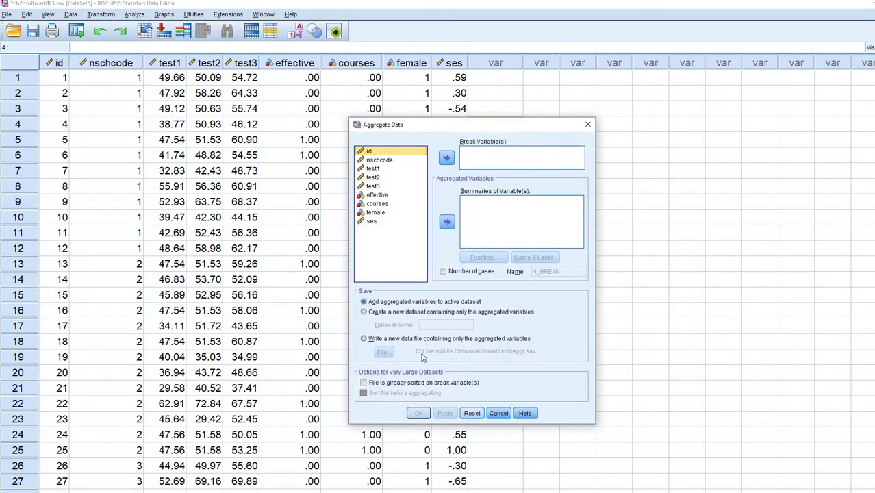
{"action": "left_click", "coordinate": [382, 160]}
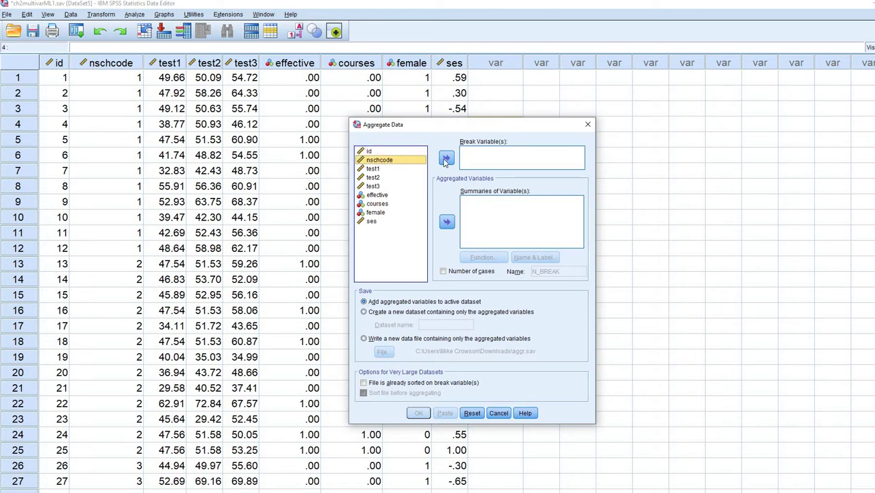
{"action": "left_click", "coordinate": [447, 159]}
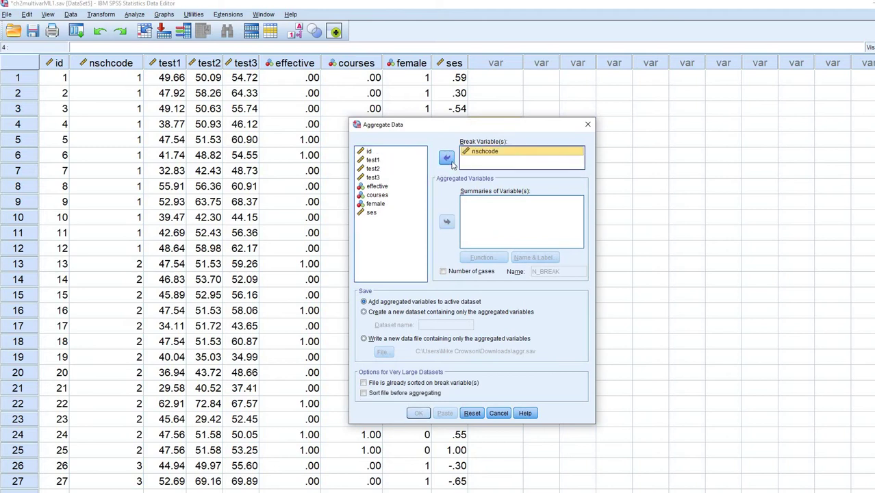
{"action": "left_click", "coordinate": [371, 213]}
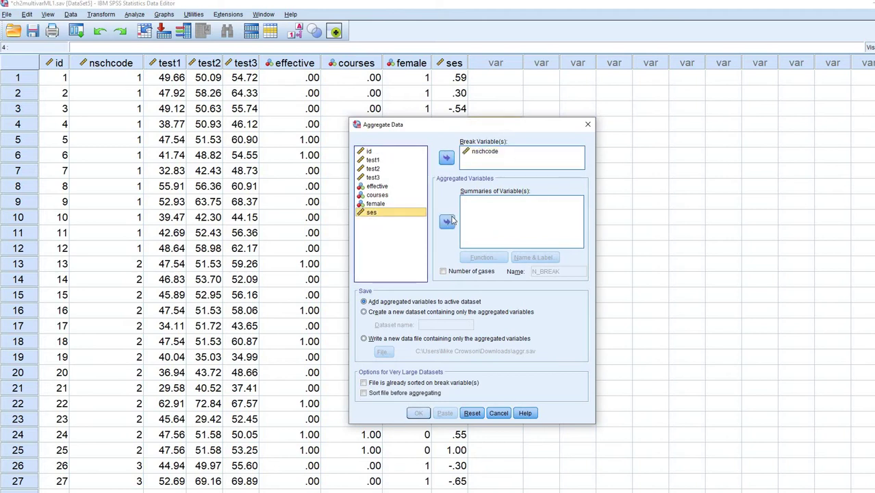
{"action": "left_click", "coordinate": [446, 221]}
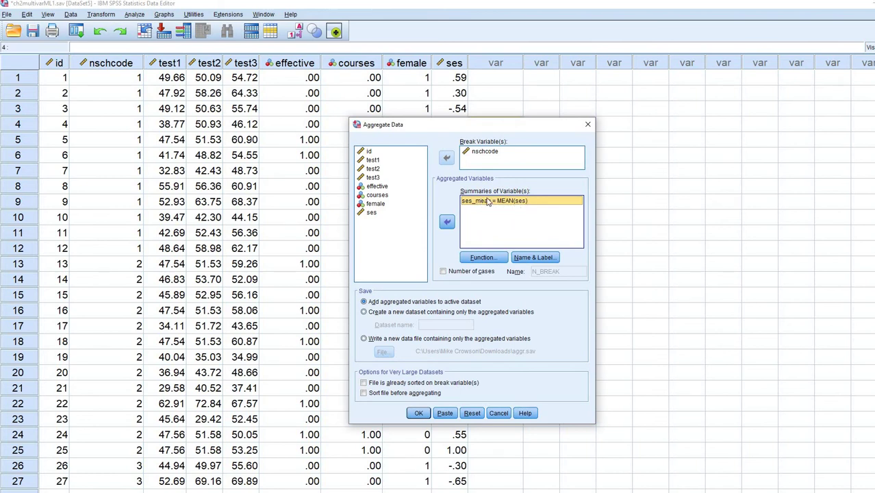
{"action": "left_click", "coordinate": [491, 261]}
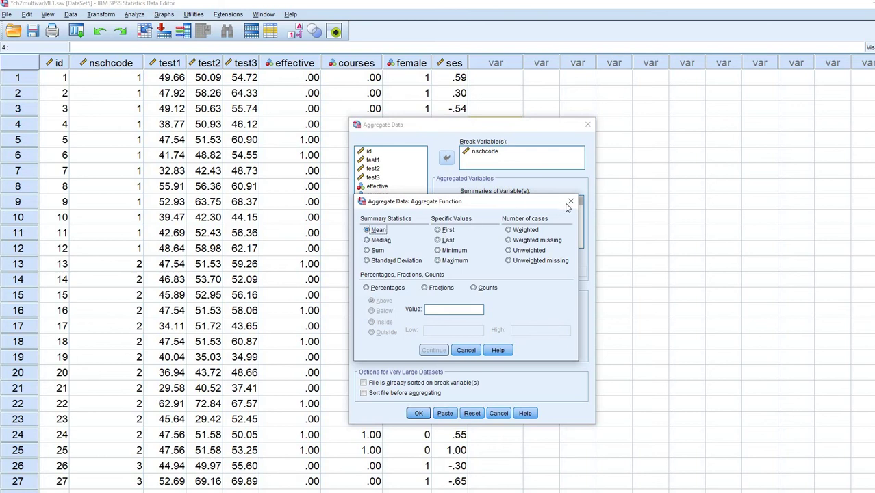
{"action": "left_click", "coordinate": [465, 350]}
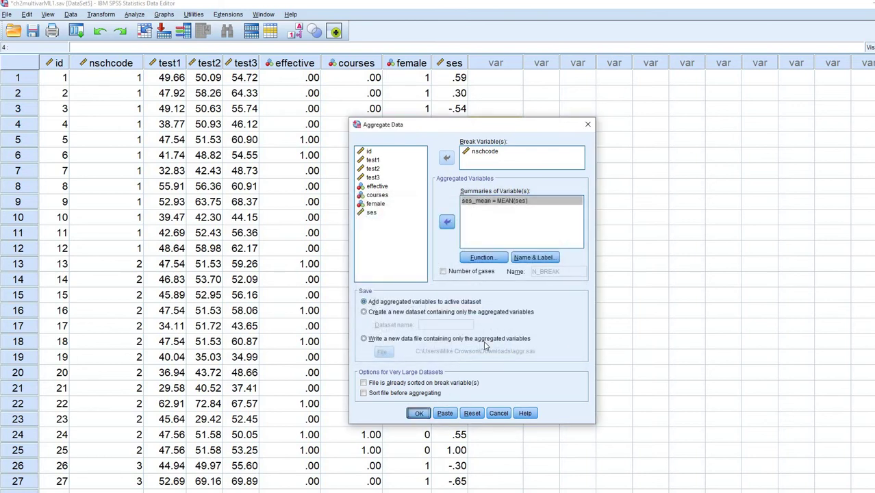
{"action": "key", "text": "Return"}
{"action": "left_click", "coordinate": [697, 40]}
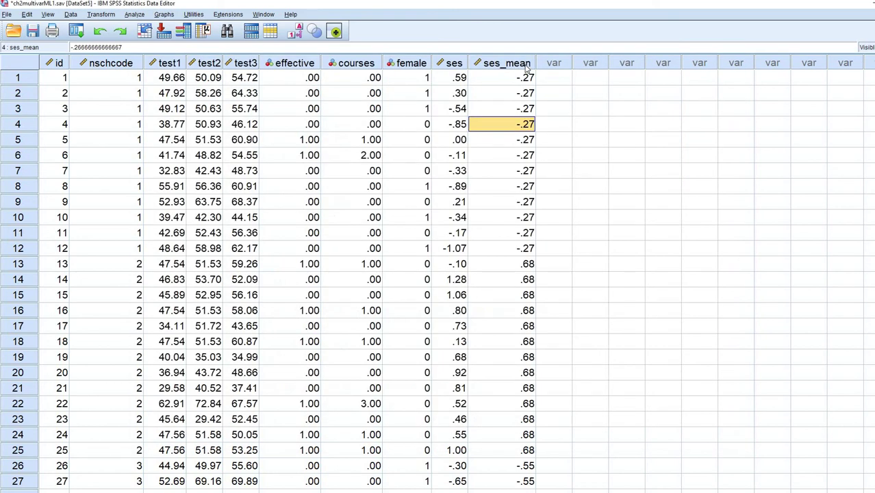
{"action": "left_click", "coordinate": [525, 64]}
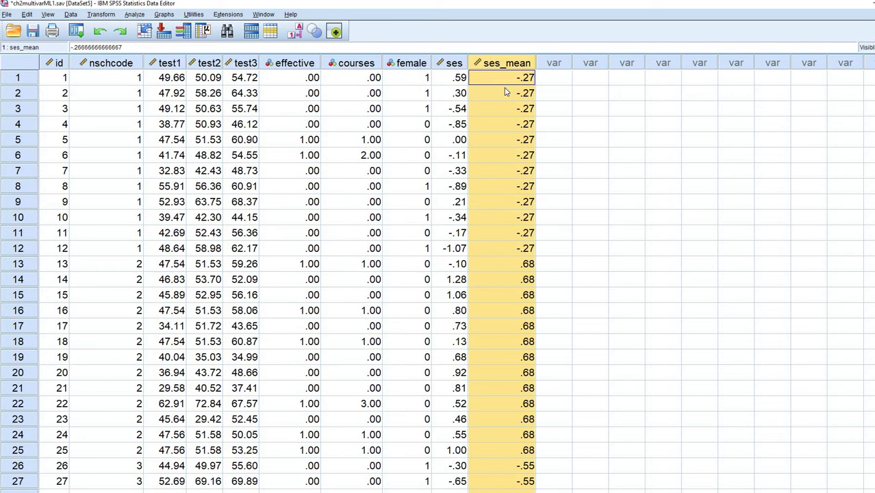
{"action": "left_click_drag", "start_coordinate": [511, 82], "coordinate": [515, 248]}
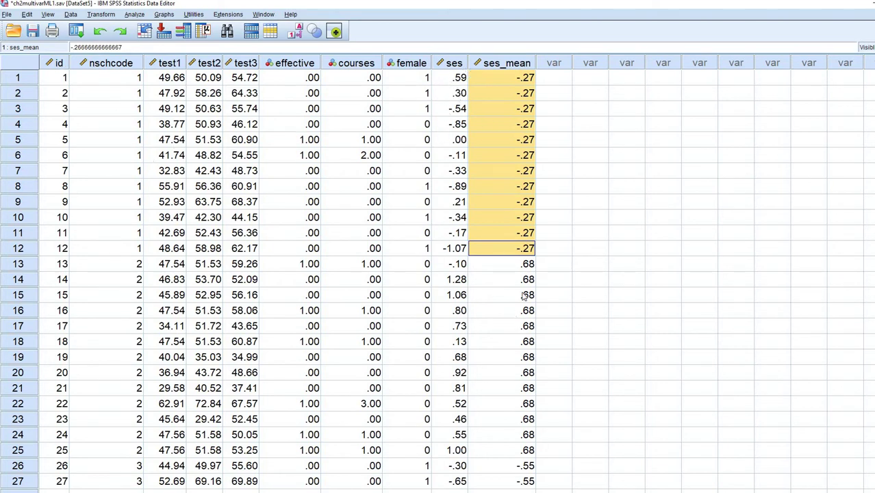
{"action": "left_click_drag", "start_coordinate": [523, 269], "coordinate": [524, 450]}
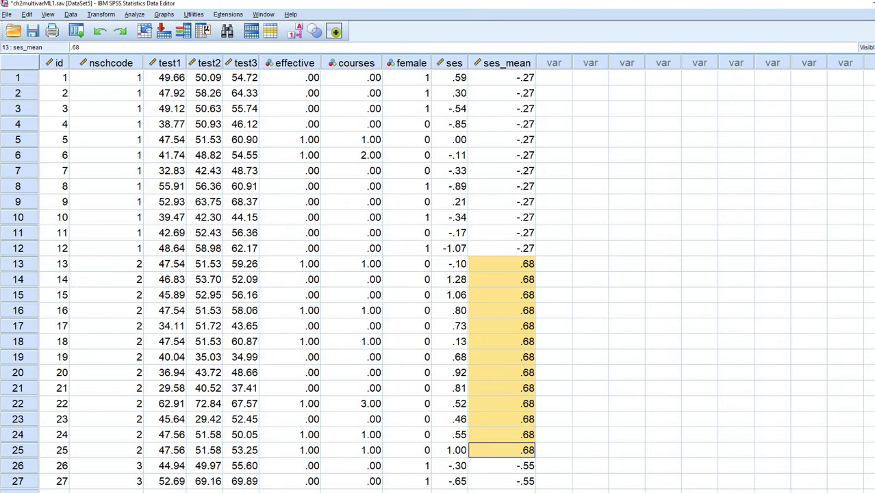
{"action": "left_click", "coordinate": [553, 326]}
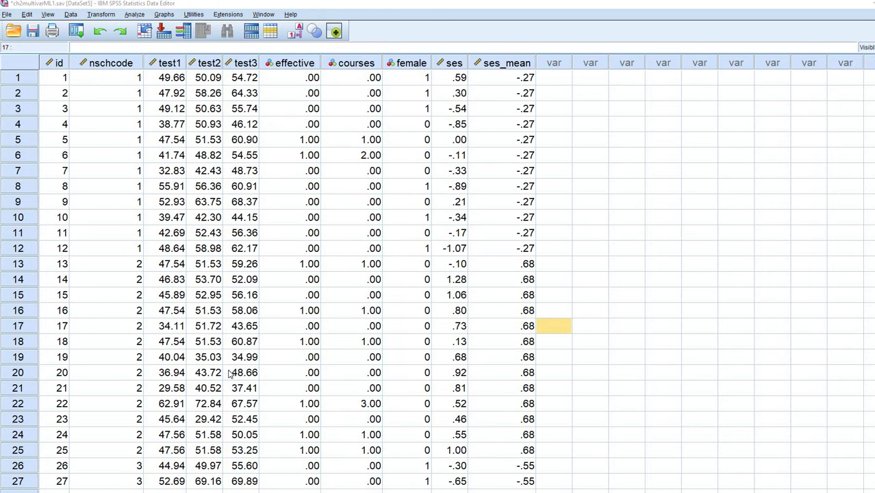
{"action": "left_click", "coordinate": [507, 65]}
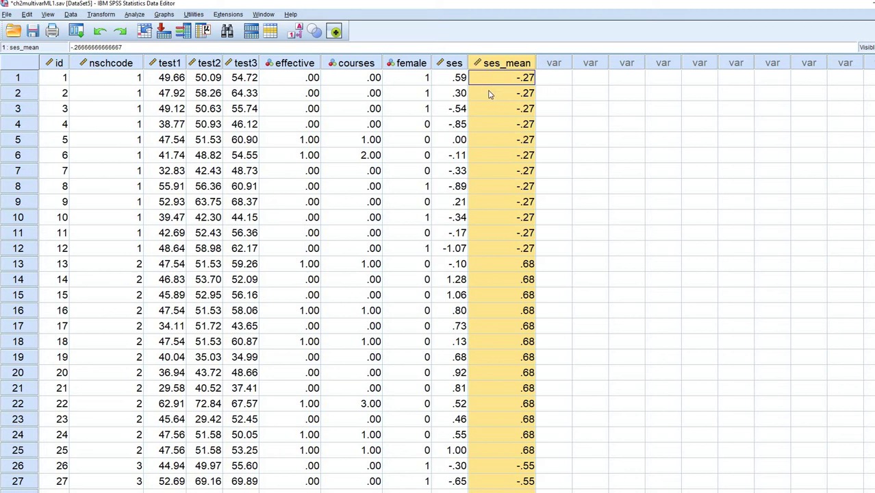
{"action": "left_click", "coordinate": [551, 139]}
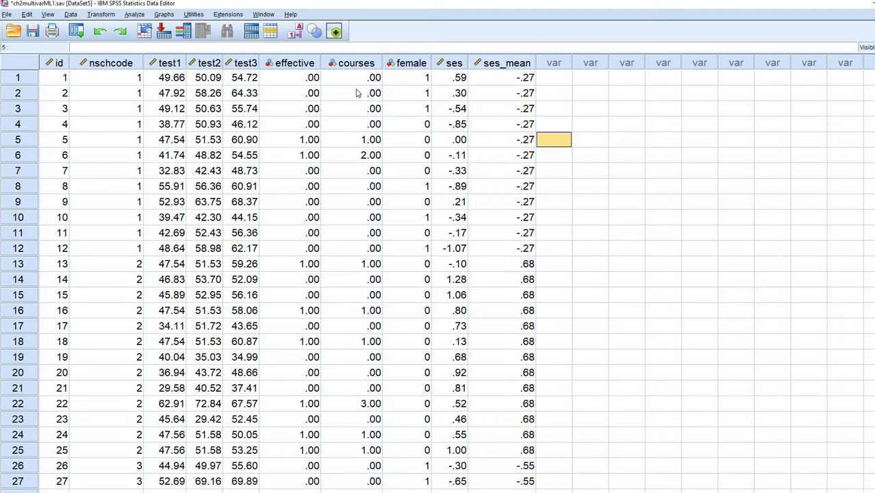
Step: Reopen Aggregate and compare the add-to-active-dataset and new-dataset save options
{"action": "left_click", "coordinate": [71, 15]}
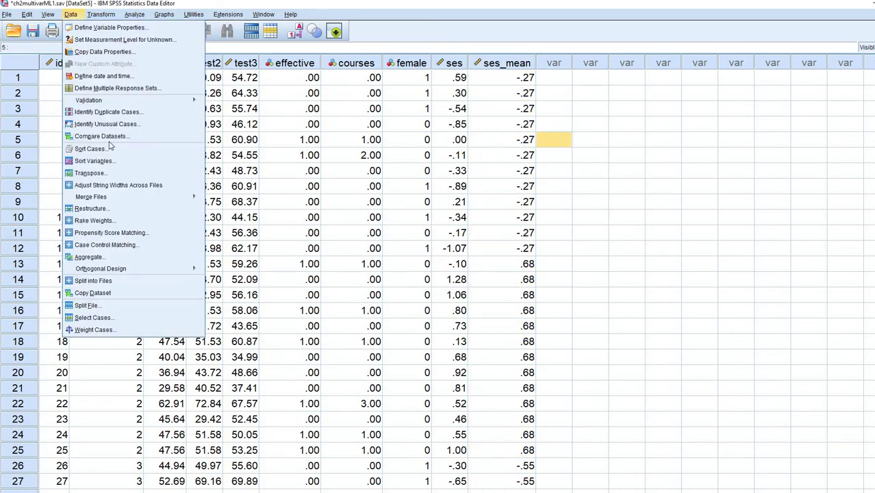
{"action": "left_click", "coordinate": [89, 257]}
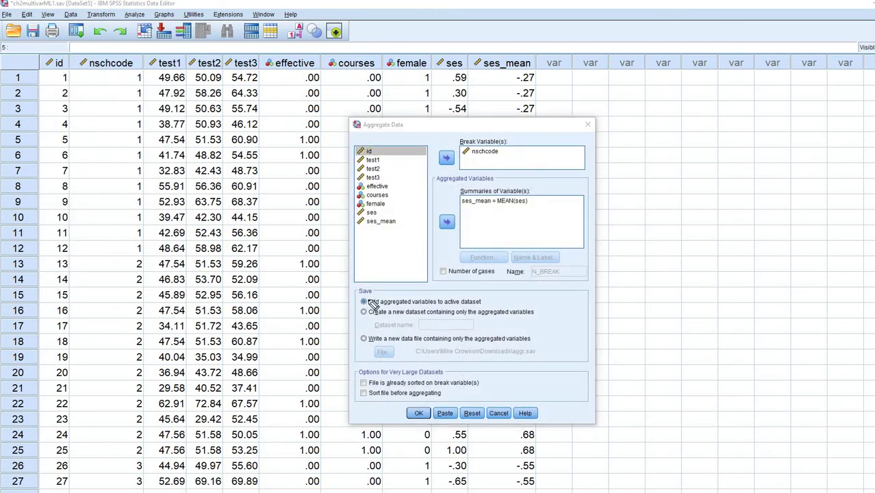
{"action": "mouse_move", "coordinate": [364, 289]}
{"action": "left_mouse_down"}
{"action": "mouse_move", "coordinate": [376, 308]}
{"action": "mouse_move", "coordinate": [369, 296]}
{"action": "mouse_move", "coordinate": [390, 310]}
{"action": "mouse_move", "coordinate": [480, 307]}
{"action": "left_mouse_up"}
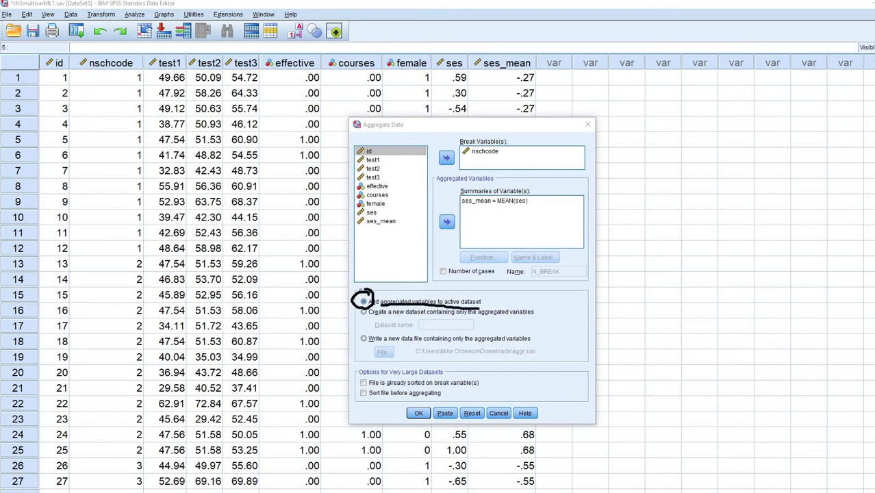
{"action": "key", "text": "Escape"}
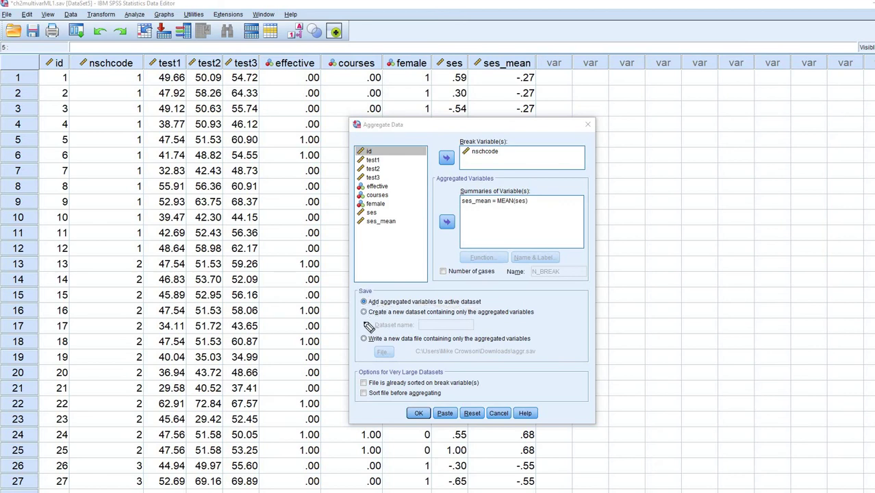
{"action": "left_click_drag", "start_coordinate": [365, 317], "coordinate": [512, 318]}
{"action": "key", "text": "Escape"}
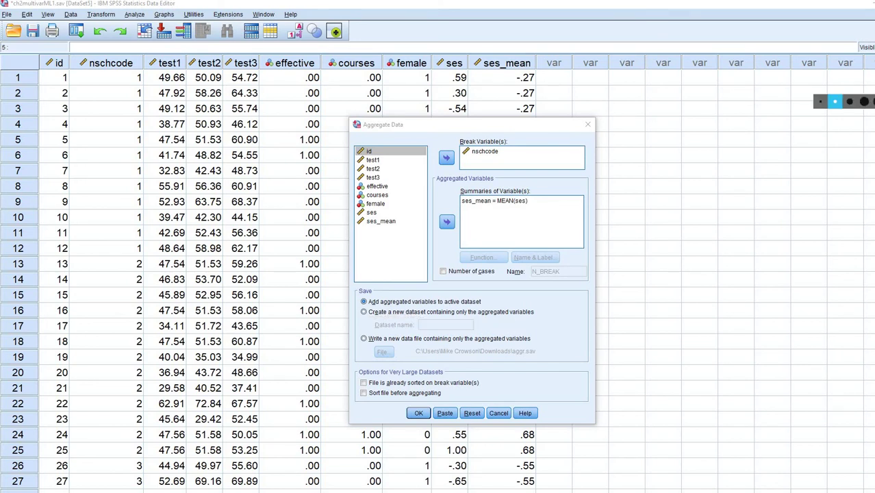
Step: Write the aggregated ses_mean to a new dataset named dataset2 and run it
{"action": "left_click", "coordinate": [364, 312]}
{"action": "left_click", "coordinate": [430, 326]}
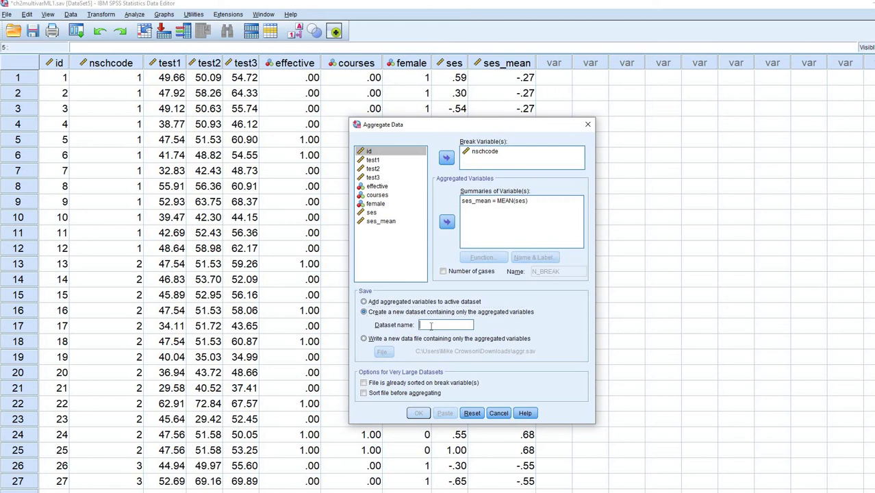
{"action": "type", "text": "dataset2"}
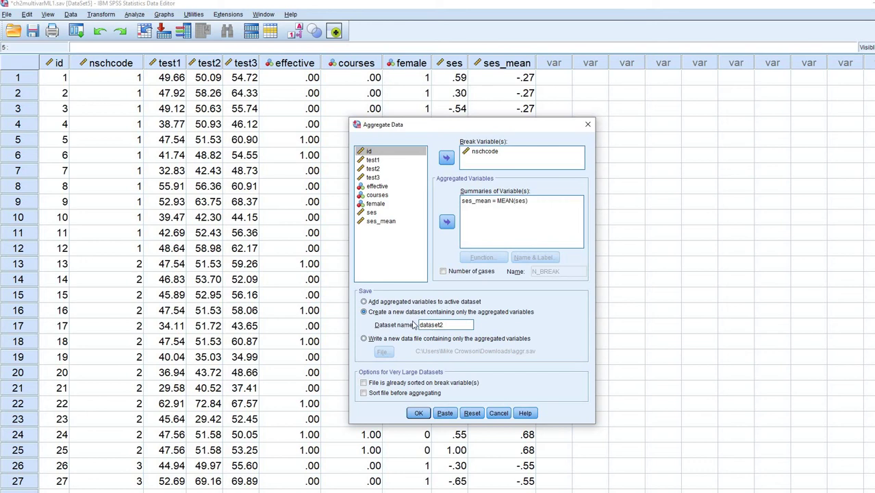
{"action": "left_click", "coordinate": [418, 413]}
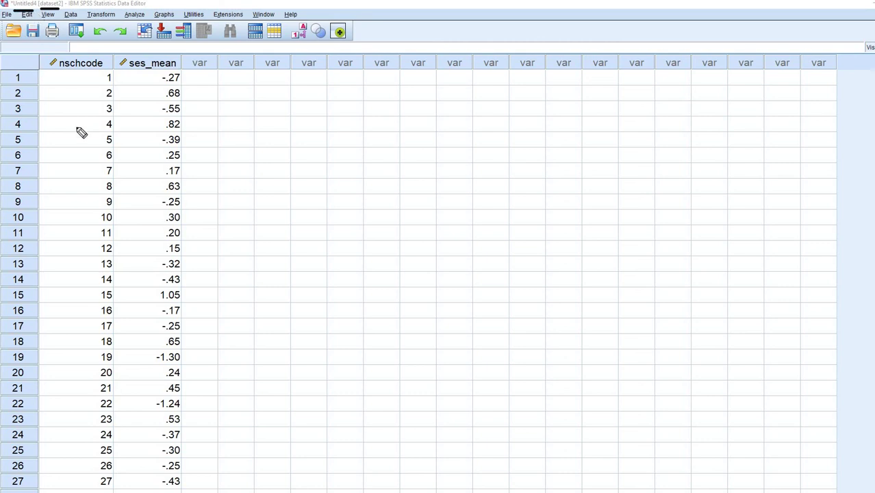
Step: Highlight the nschcode and ses_mean columns in the new one-row-per-school dataset
{"action": "mouse_move", "coordinate": [55, 76]}
{"action": "left_mouse_down"}
{"action": "mouse_move", "coordinate": [113, 81]}
{"action": "mouse_move", "coordinate": [182, 71]}
{"action": "left_mouse_up"}
Step: Run Descriptives on ses_mean in dataset2
{"action": "key", "text": "Escape"}
{"action": "left_click", "coordinate": [135, 15]}
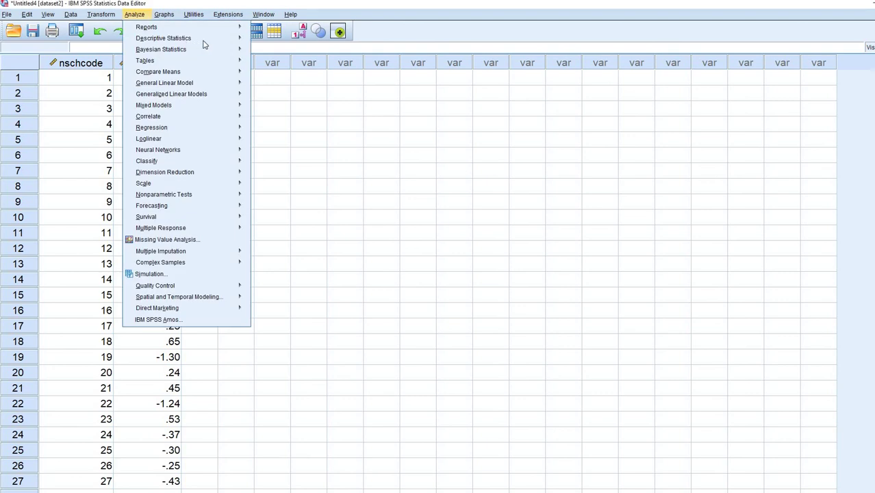
{"action": "mouse_move", "coordinate": [229, 40]}
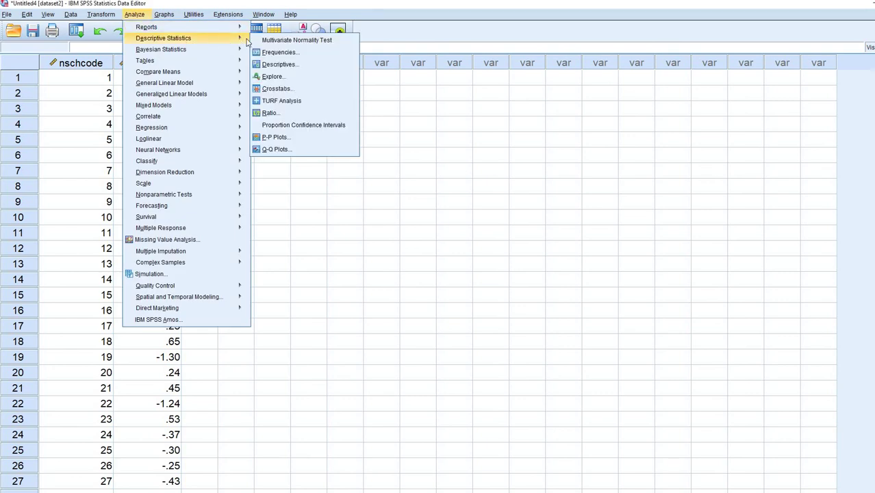
{"action": "left_click", "coordinate": [295, 64]}
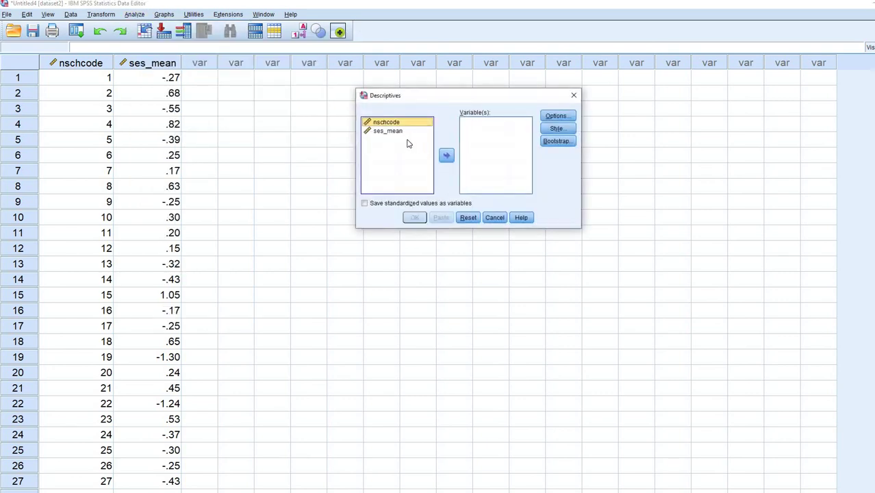
{"action": "left_click", "coordinate": [388, 131]}
{"action": "left_click", "coordinate": [446, 155]}
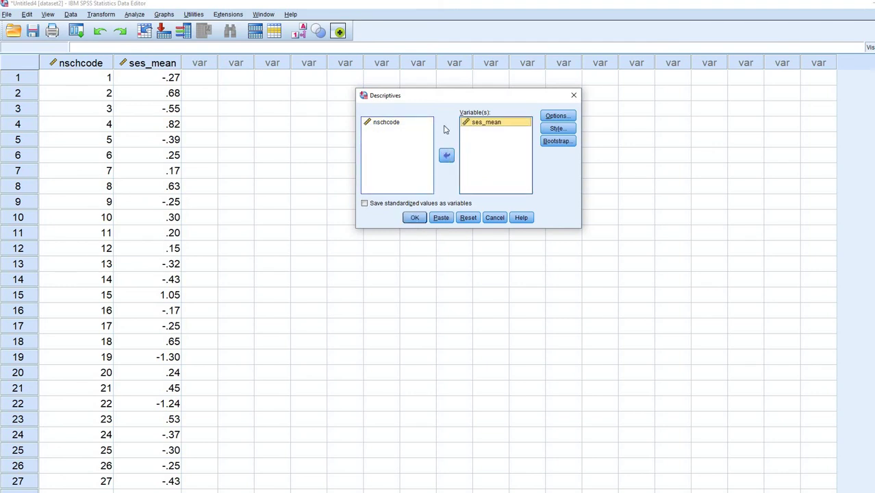
{"action": "left_click", "coordinate": [414, 218]}
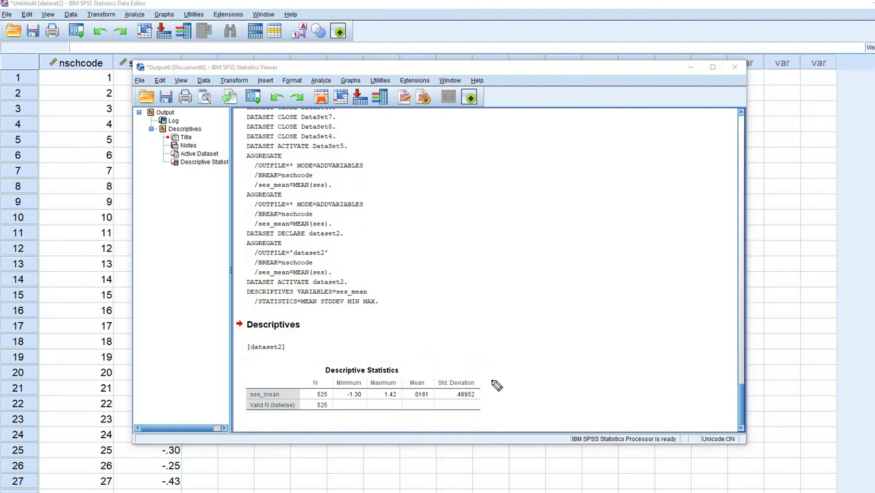
Step: Review the ses_mean descriptives (N 525, -1.30 to 1.42) and return to the dataset2 data
{"action": "left_click_drag", "start_coordinate": [492, 382], "coordinate": [520, 360]}
{"action": "left_click", "coordinate": [513, 251]}
{"action": "key", "text": "alt+Tab"}
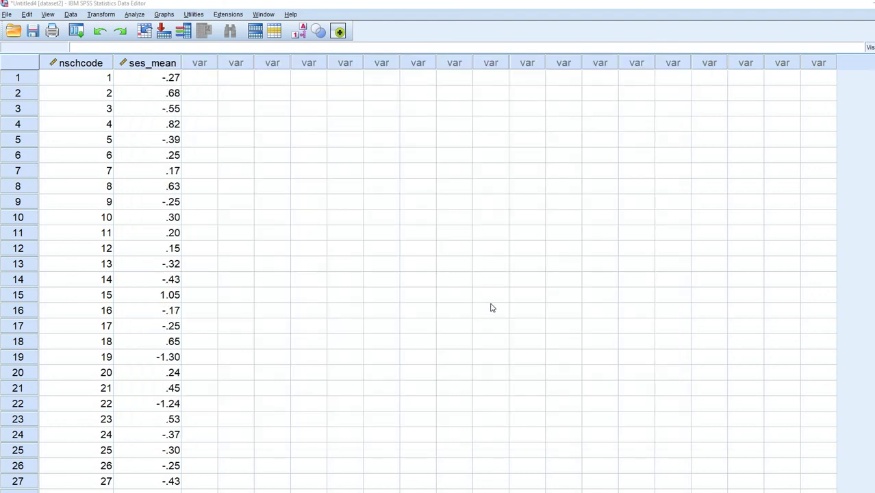